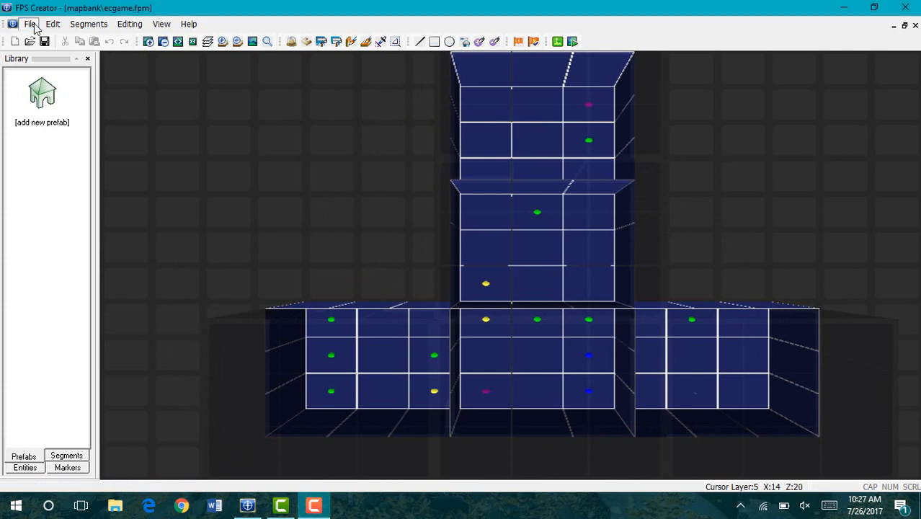
{"action": "left_click", "coordinate": [31, 24]}
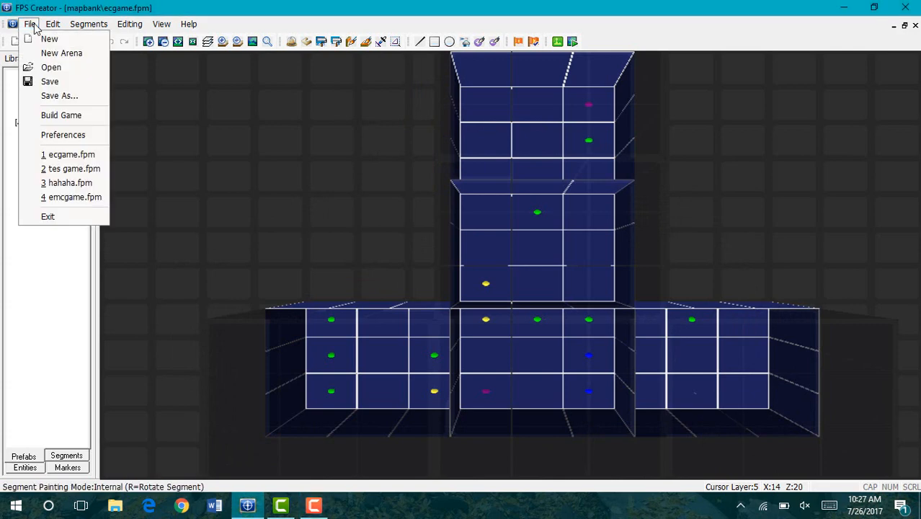
{"action": "left_click", "coordinate": [59, 96]}
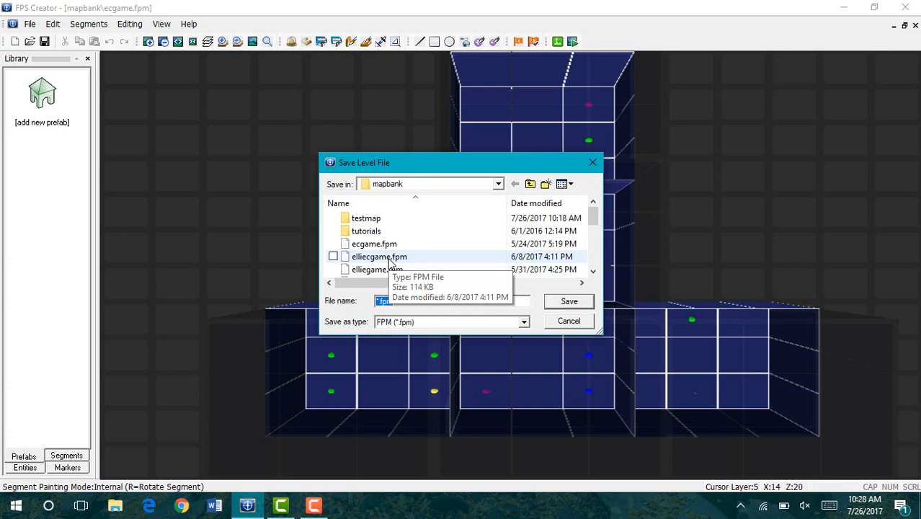
{"action": "left_click", "coordinate": [592, 162]}
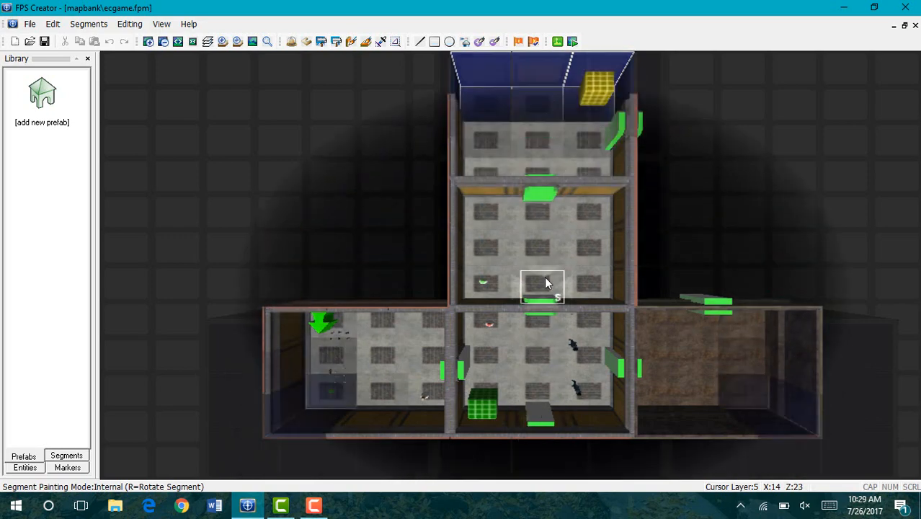
Add the Door Armoury (auto) segment from the scifi scenery folder of the Segment Library as the active segment
{"action": "key", "text": "Up"}
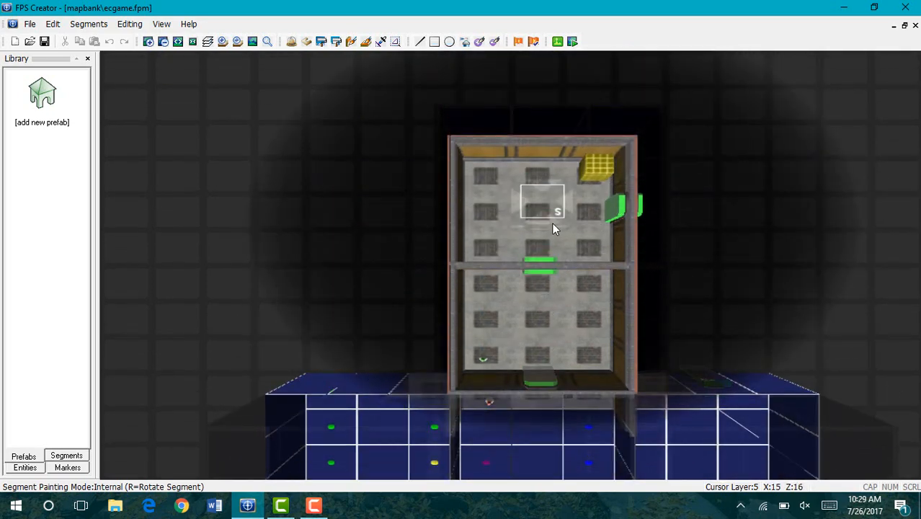
{"action": "key", "text": "Up"}
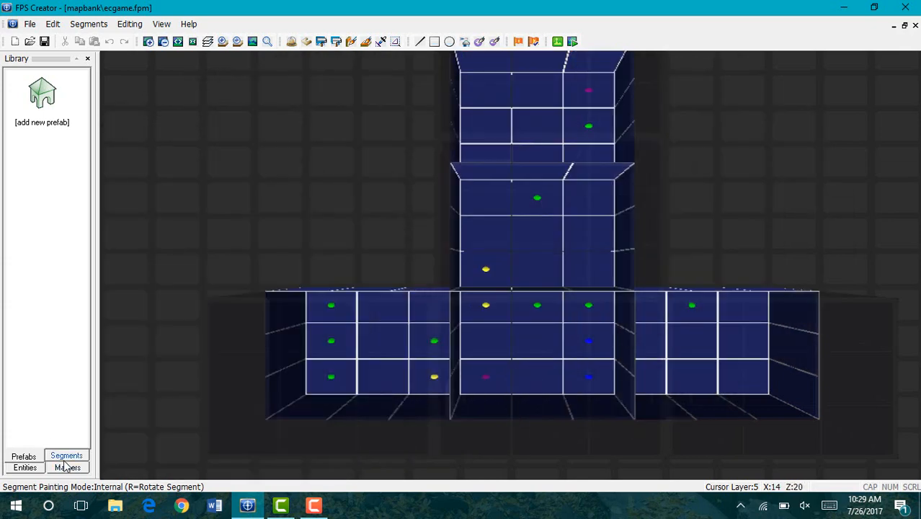
{"action": "left_click", "coordinate": [65, 460]}
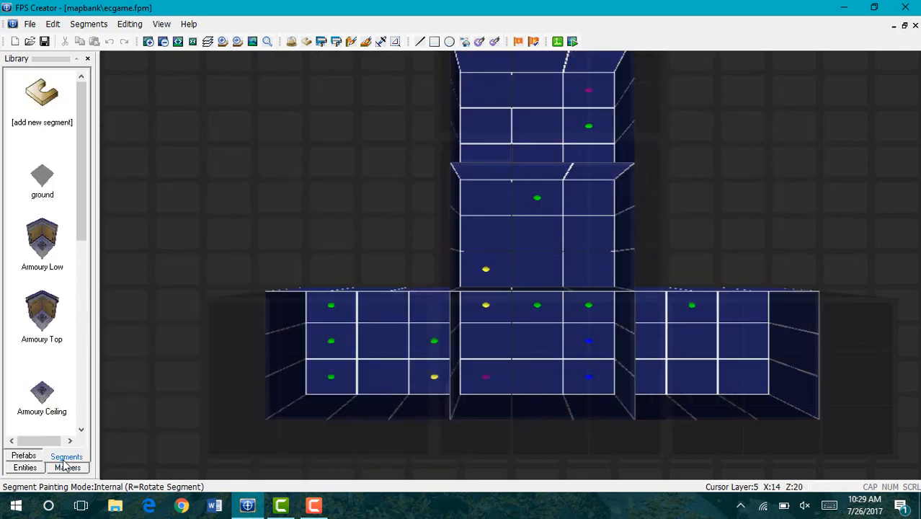
{"action": "left_click", "coordinate": [46, 112]}
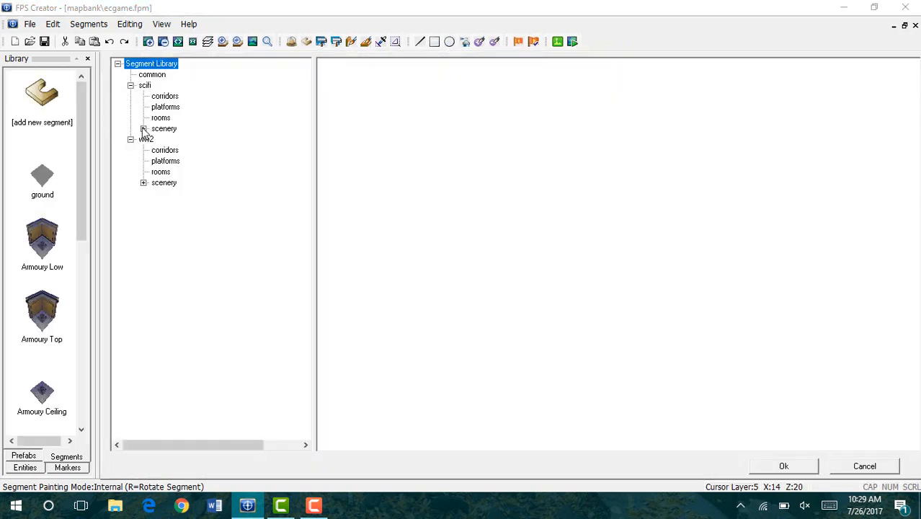
{"action": "left_click", "coordinate": [144, 129]}
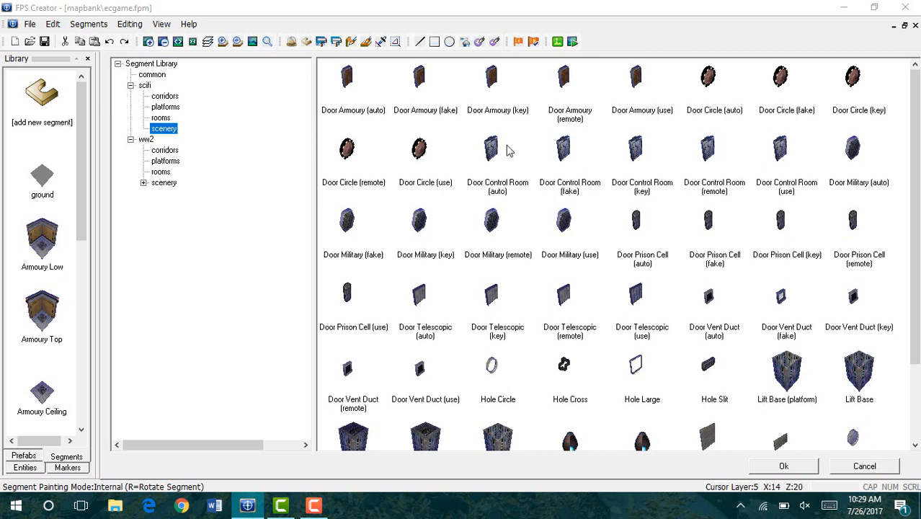
{"action": "left_click", "coordinate": [357, 82]}
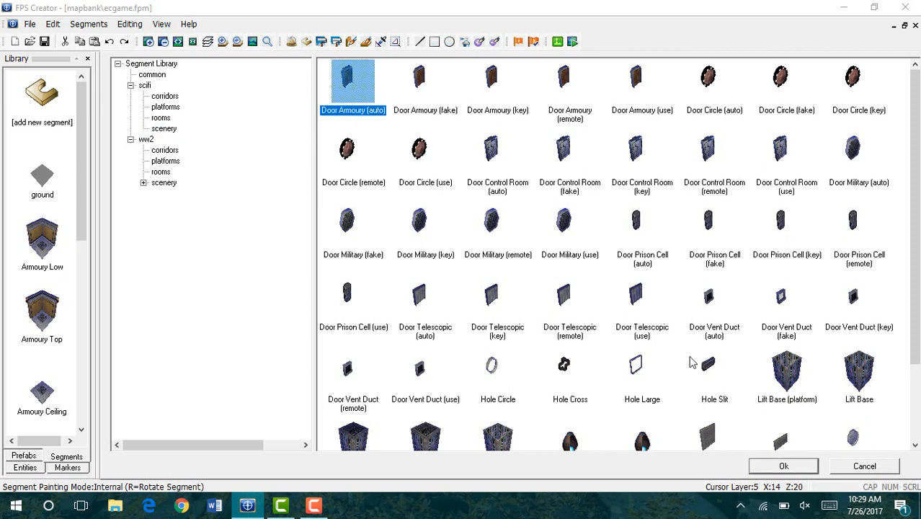
{"action": "left_click", "coordinate": [769, 469]}
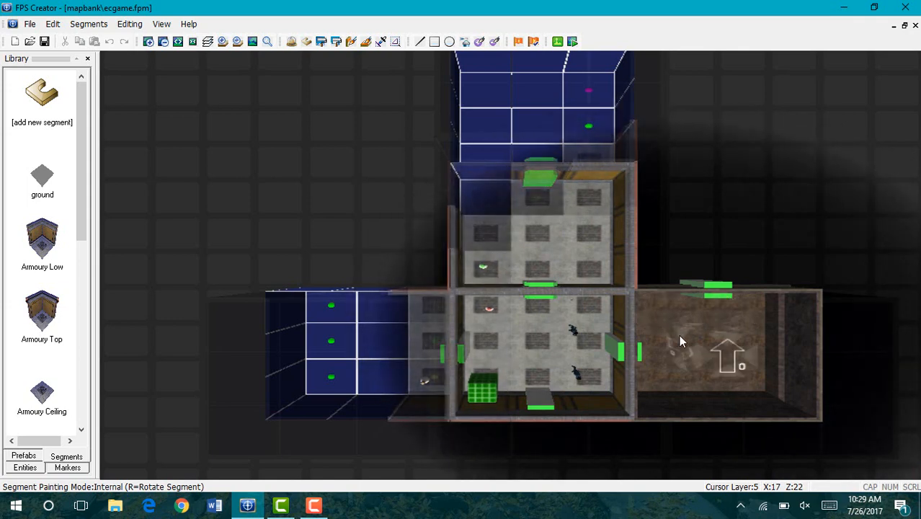
Orient the door segment to match and remove the outer door from the upper wall of the right-hand brown room
{"action": "key", "text": "r"}
{"action": "key", "text": "r"}
{"action": "key", "text": "r"}
{"action": "key", "text": "r"}
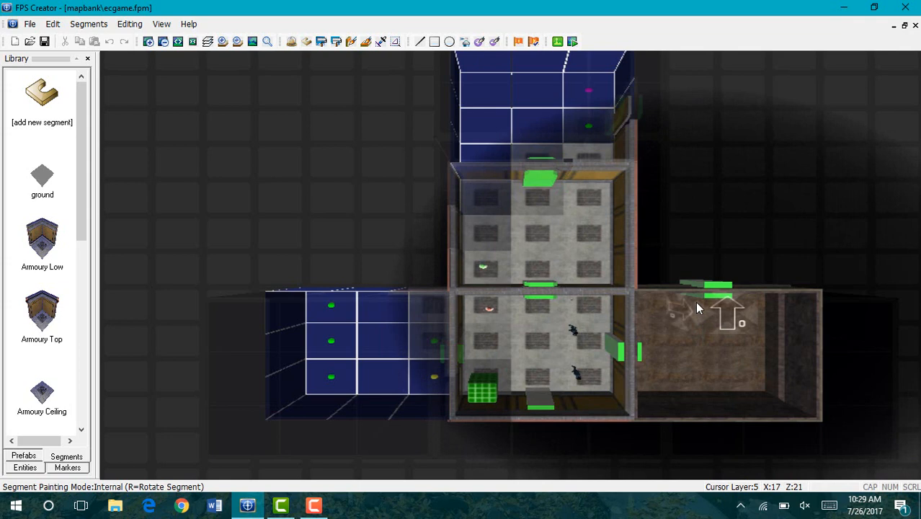
{"action": "left_click", "coordinate": [696, 308]}
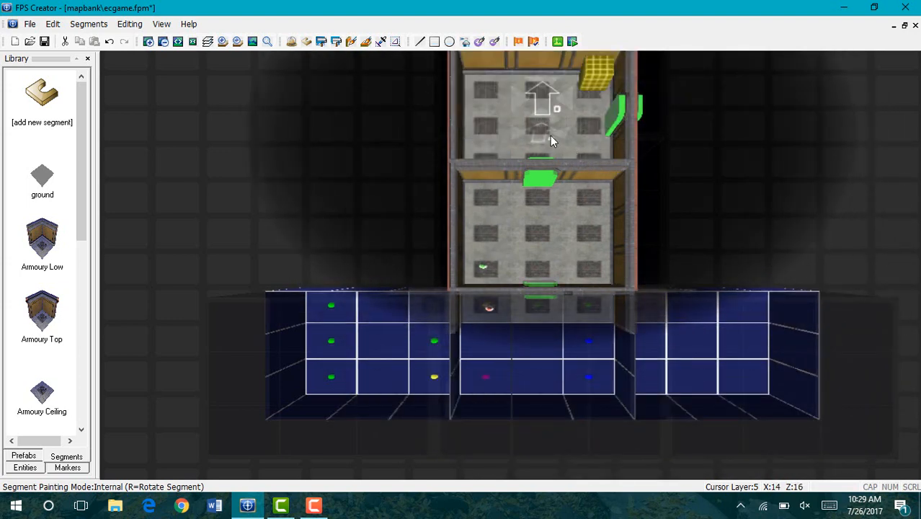
Remove the outer doors from the top room's right wall and the lower central room's bottom wall, rotating the door segment to match each
{"action": "key", "text": "r"}
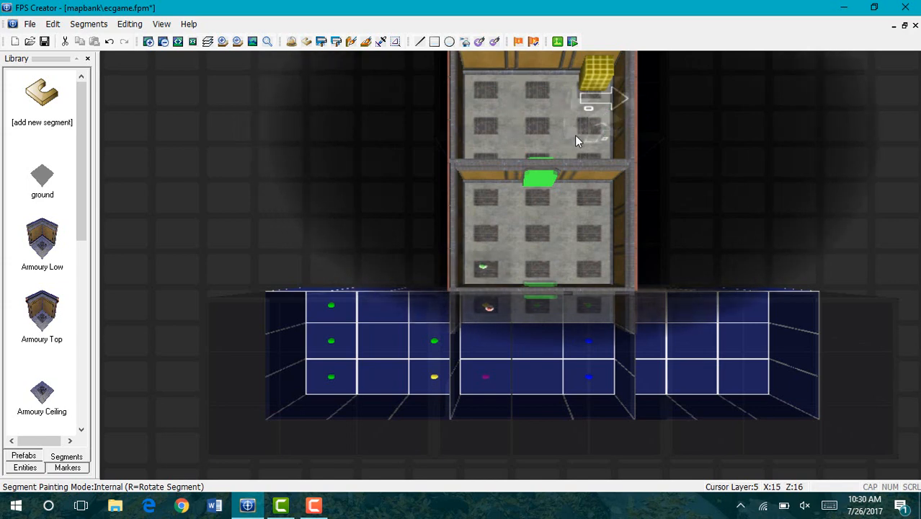
{"action": "key", "text": "Down"}
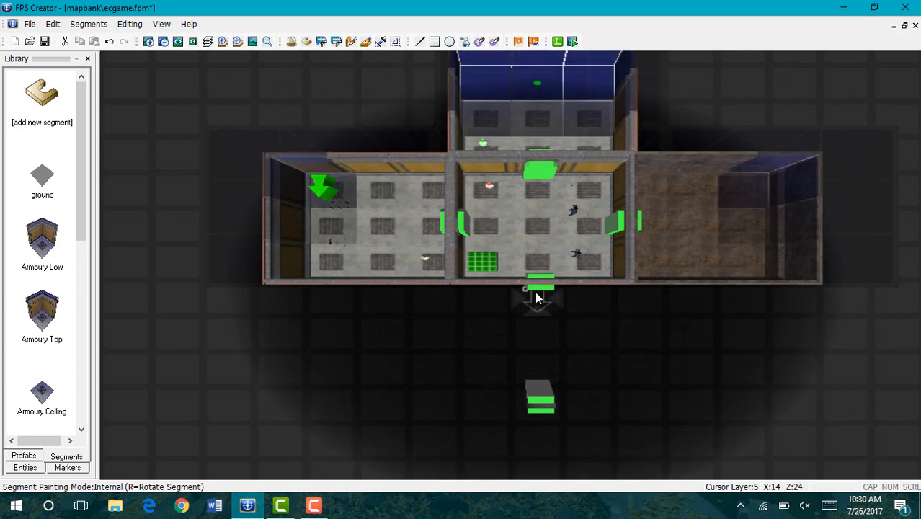
{"action": "key", "text": "r"}
{"action": "key", "text": "r"}
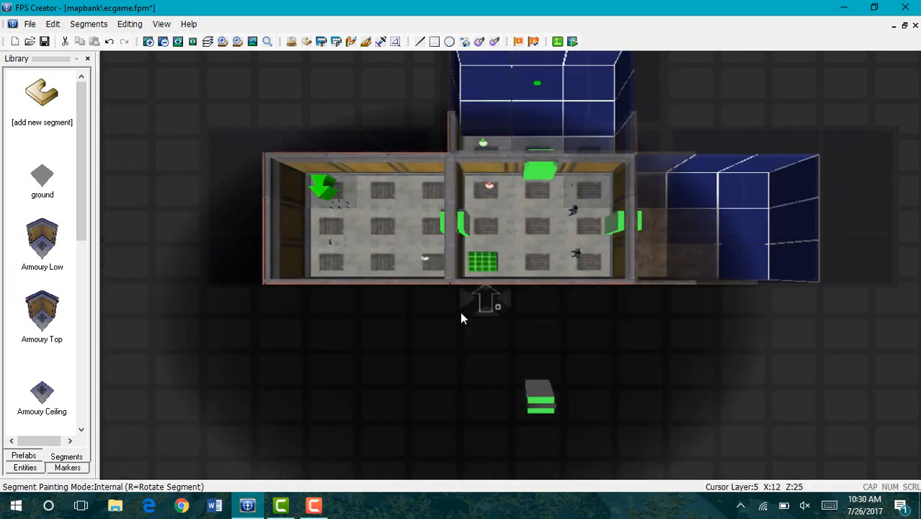
{"action": "key", "text": "Up"}
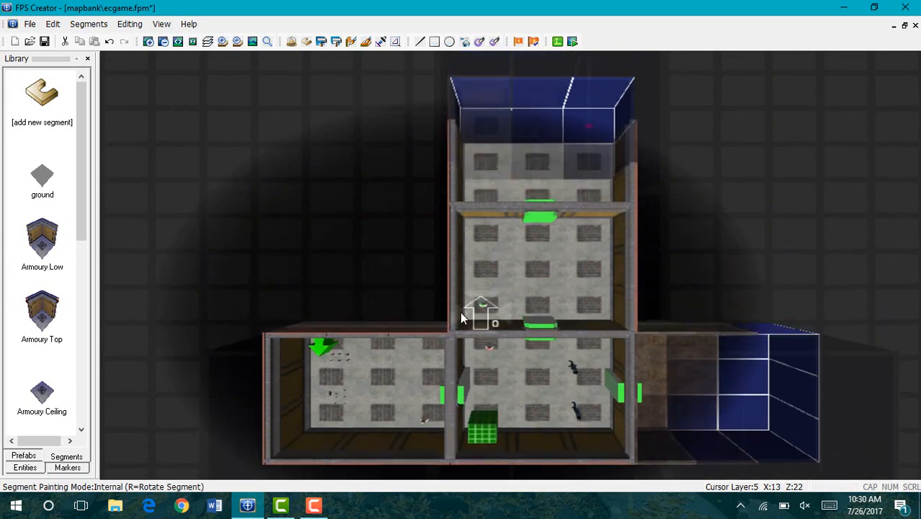
{"action": "key", "text": "Right"}
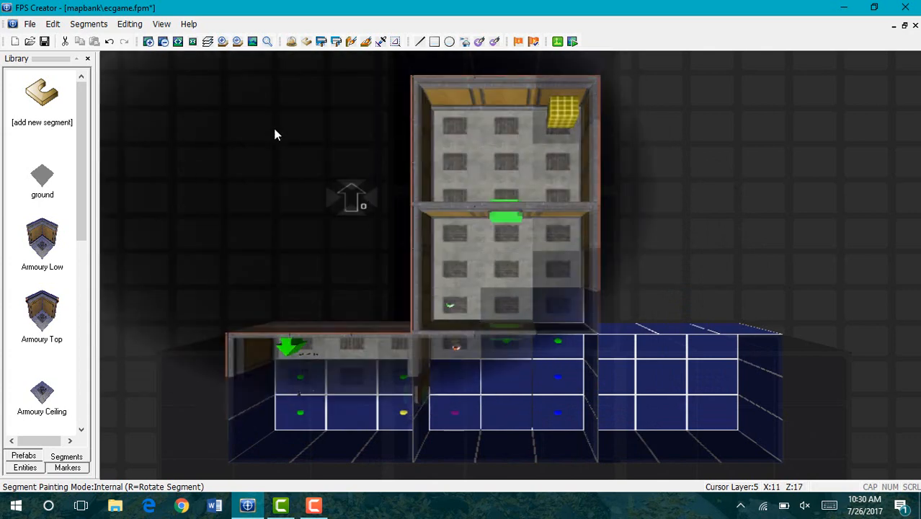
Create a new game project in the Build Game settings, naming it with the creator's first name followed by "'s game"
{"action": "left_click", "coordinate": [30, 24]}
{"action": "mouse_move", "coordinate": [53, 24]}
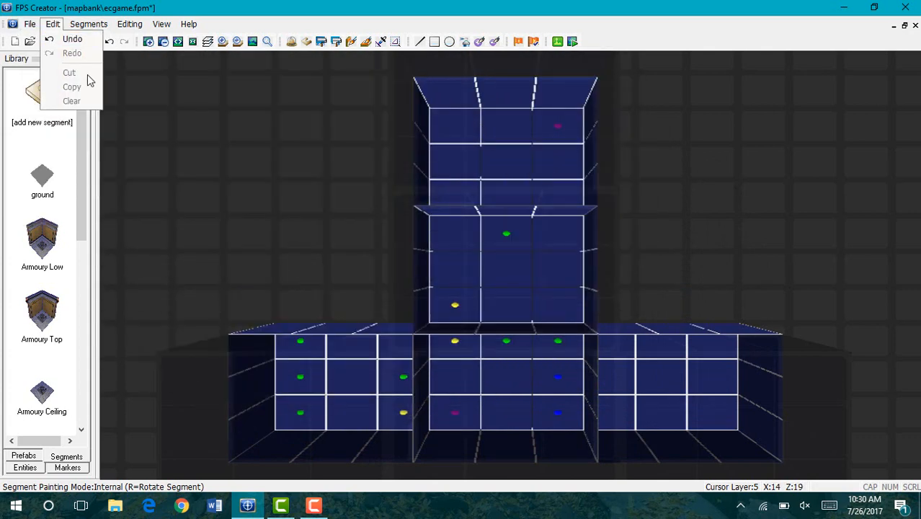
{"action": "left_click", "coordinate": [48, 117]}
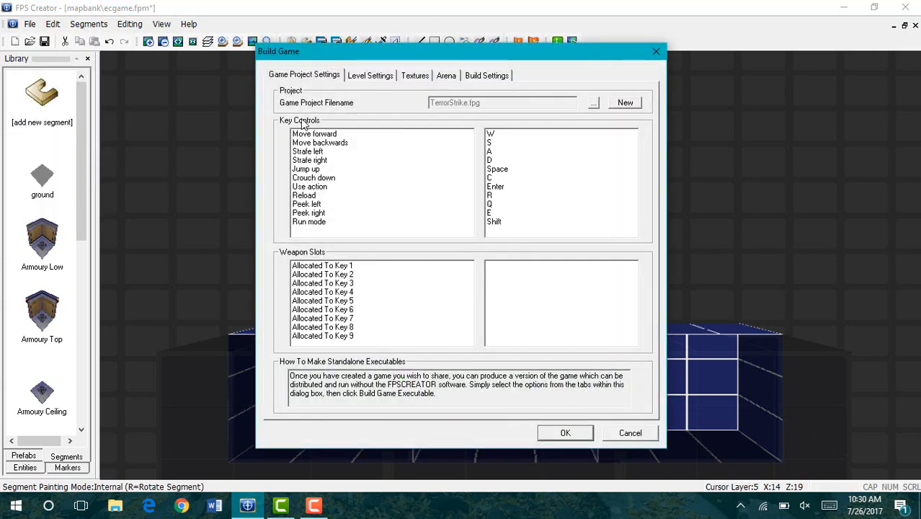
{"action": "left_click", "coordinate": [613, 103]}
{"action": "type", "text": "ellie"}
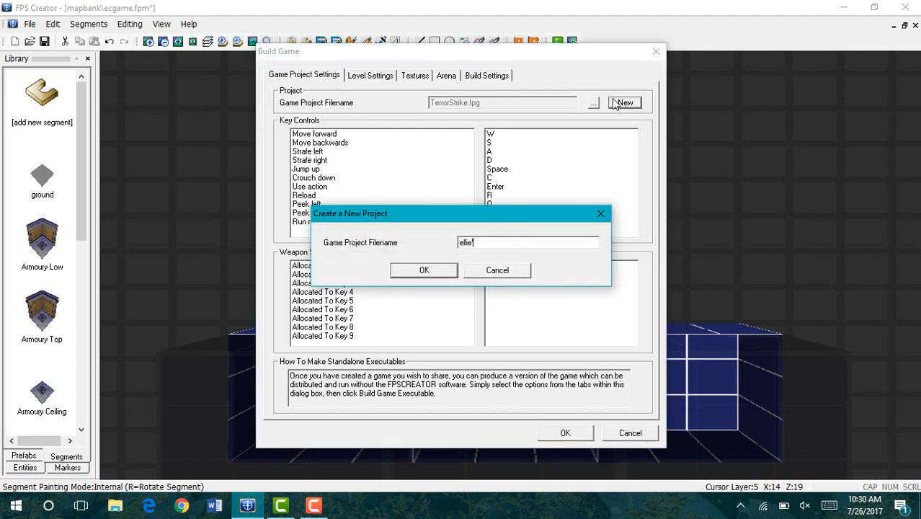
{"action": "type", "text": "'s game"}
{"action": "left_click", "coordinate": [444, 272]}
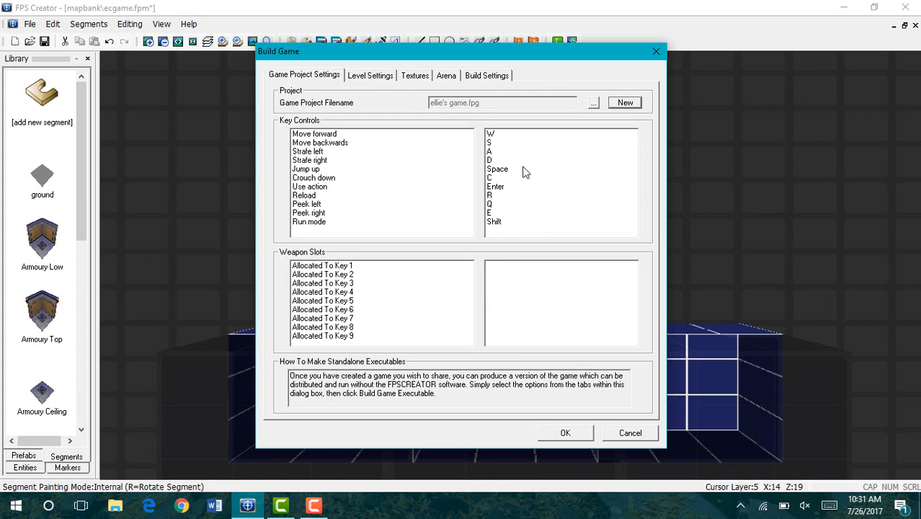
Review the level settings and set the game executable folder in the build settings to the user's Desktop
{"action": "left_click", "coordinate": [372, 75]}
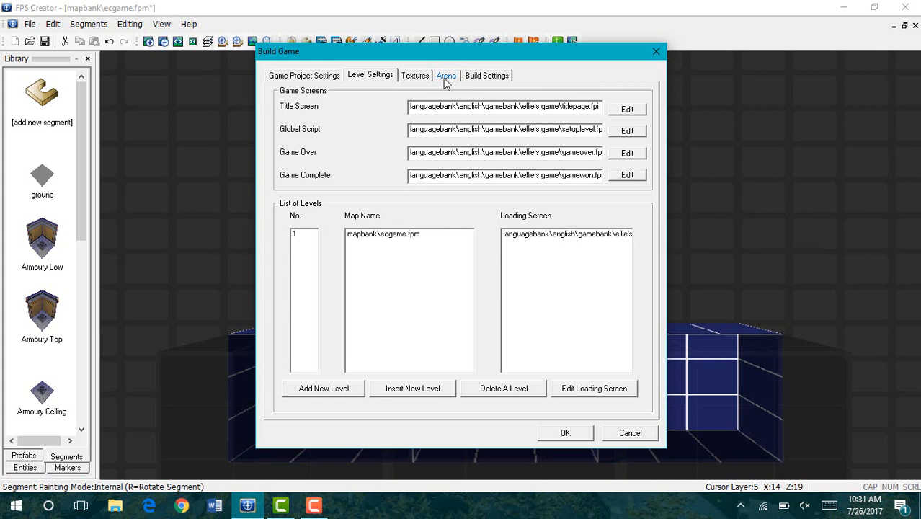
{"action": "left_click", "coordinate": [481, 77]}
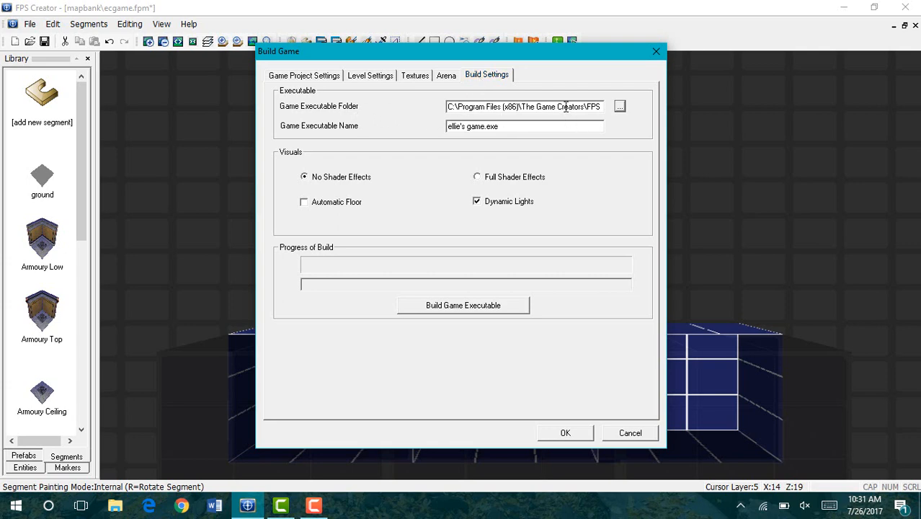
{"action": "left_click", "coordinate": [619, 108]}
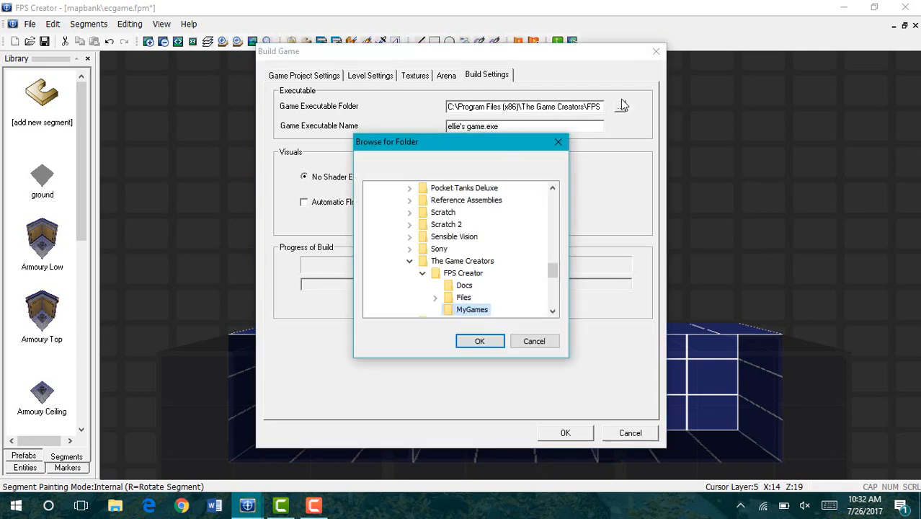
{"action": "left_click", "coordinate": [552, 189]}
{"action": "left_click", "coordinate": [552, 189]}
{"action": "left_click", "coordinate": [552, 188]}
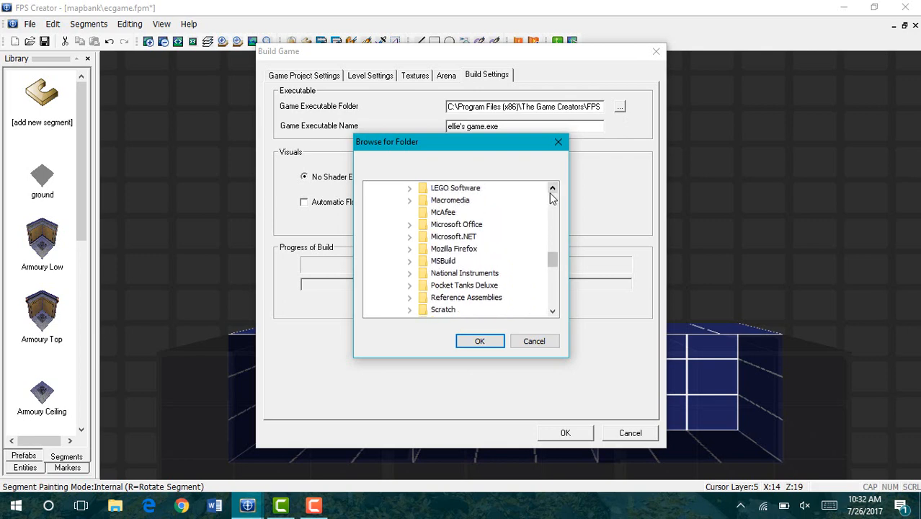
{"action": "left_click", "coordinate": [553, 189]}
{"action": "left_click", "coordinate": [555, 189]}
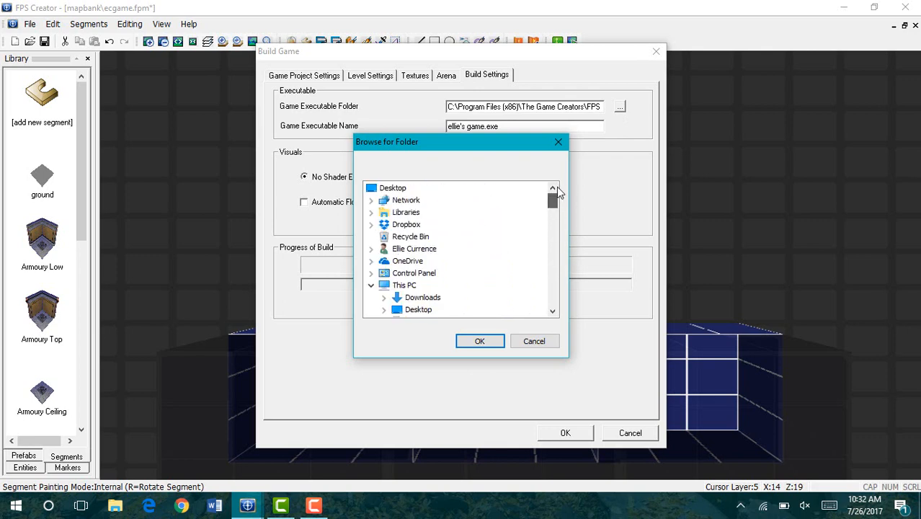
{"action": "left_click", "coordinate": [383, 310]}
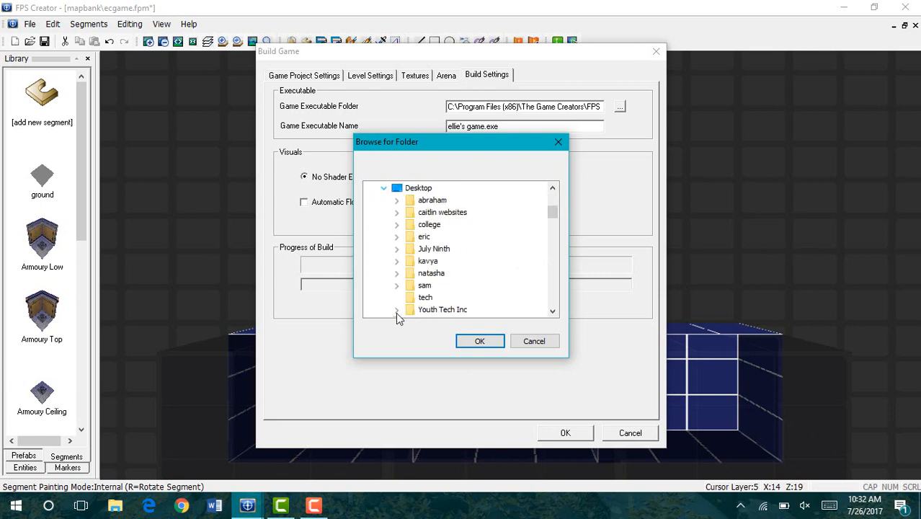
{"action": "left_click", "coordinate": [552, 313]}
{"action": "left_click", "coordinate": [552, 313]}
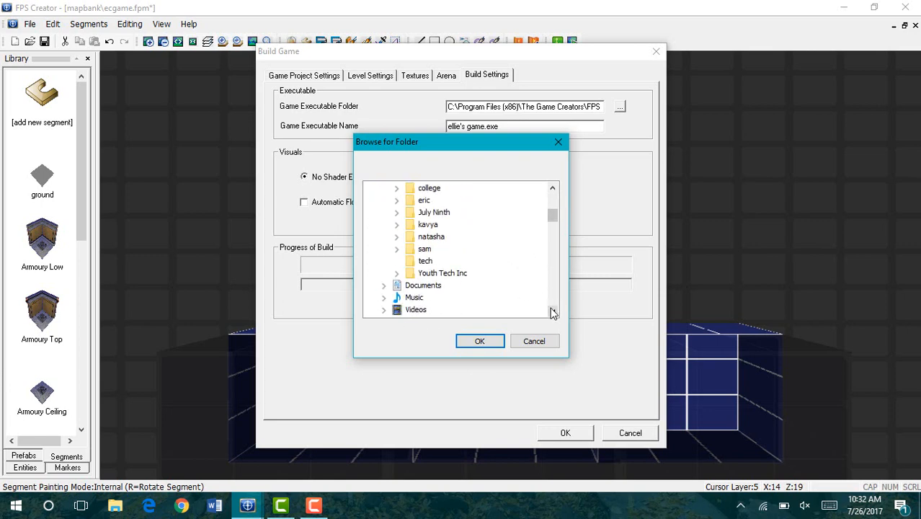
{"action": "left_click", "coordinate": [552, 188]}
{"action": "left_click", "coordinate": [553, 188]}
{"action": "left_click", "coordinate": [553, 188]}
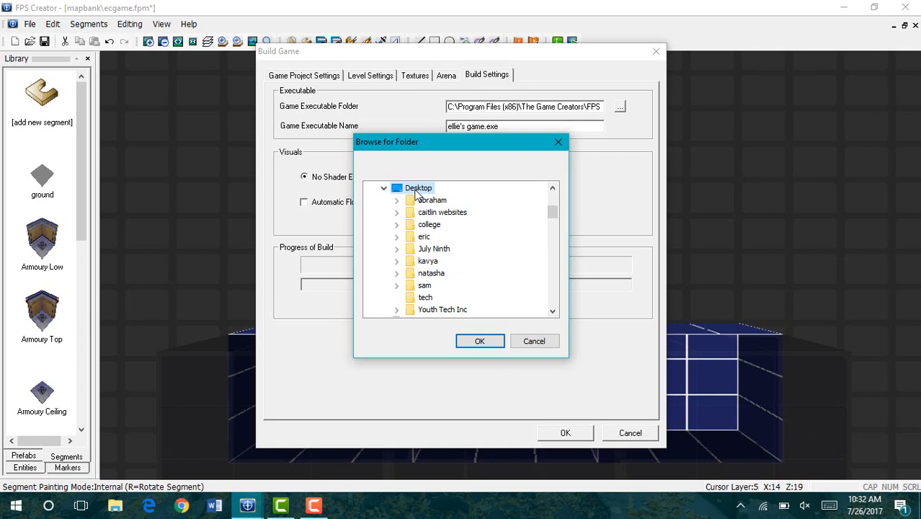
{"action": "left_click", "coordinate": [480, 343]}
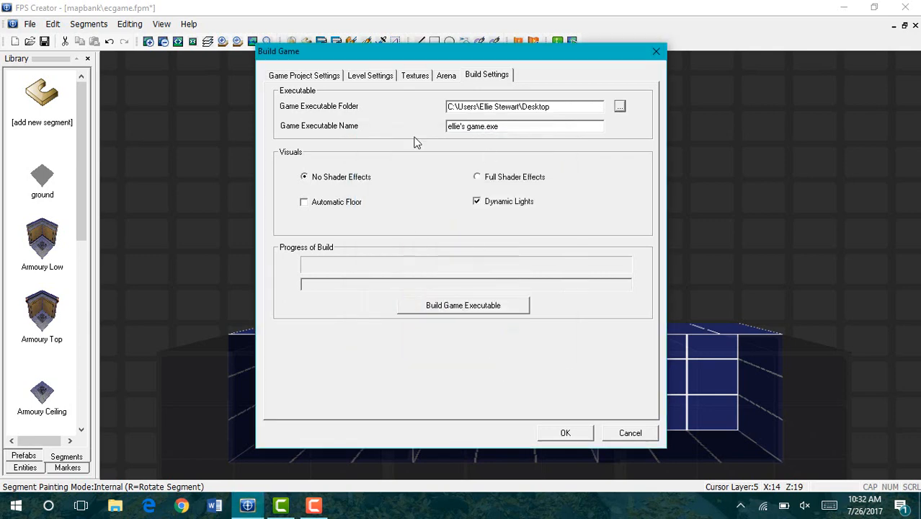